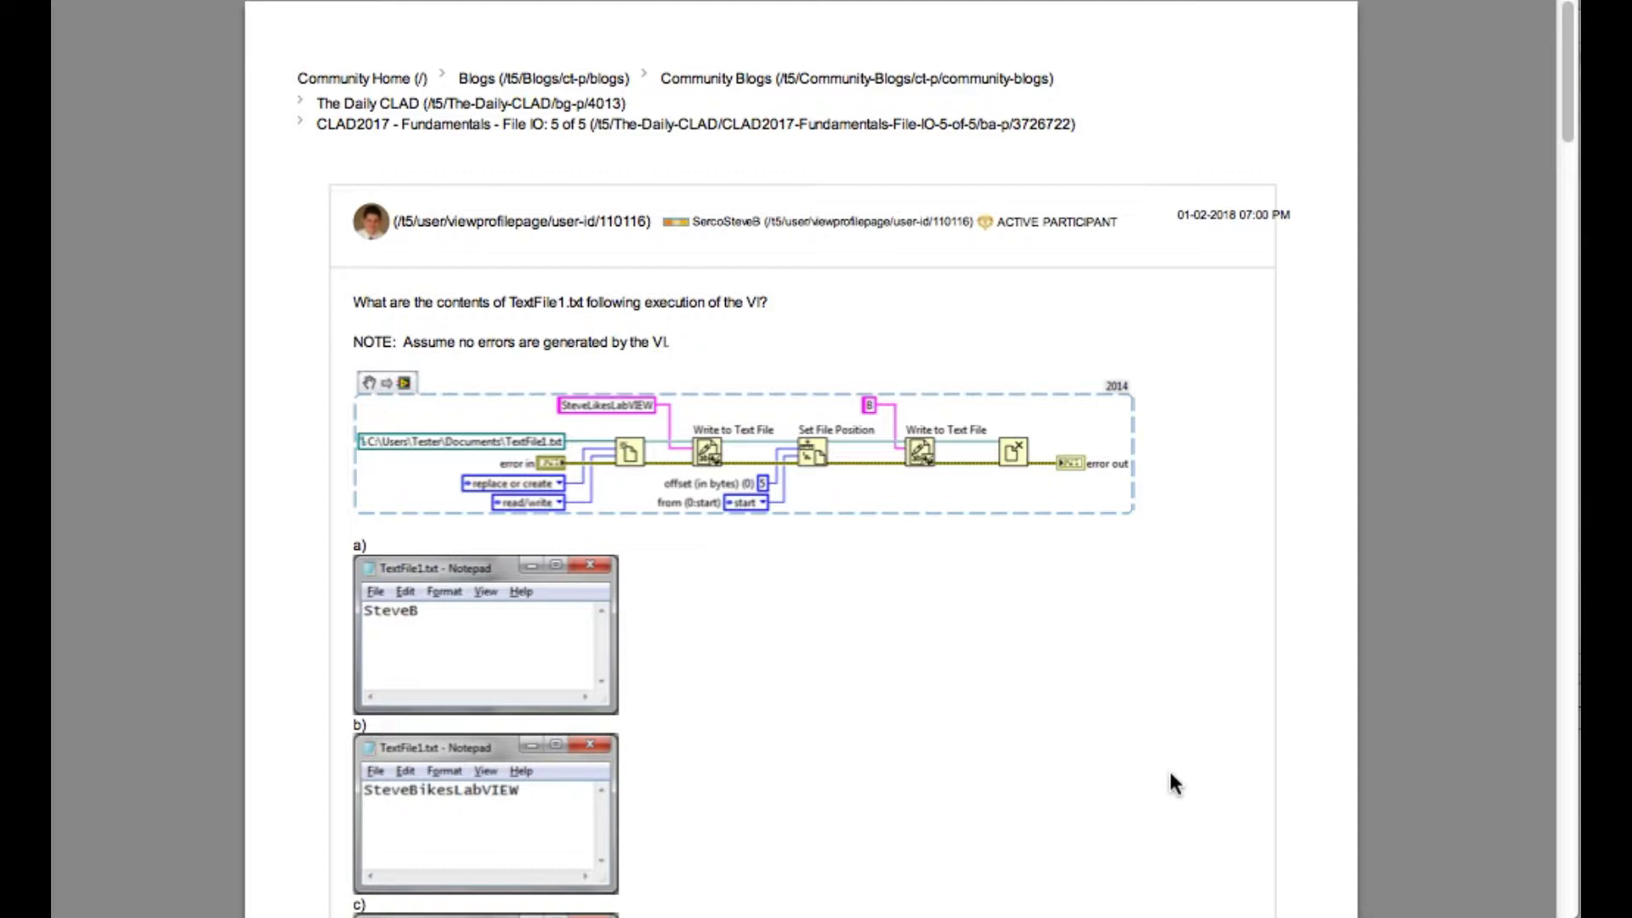
scroll(1171, 774, "down", 5)
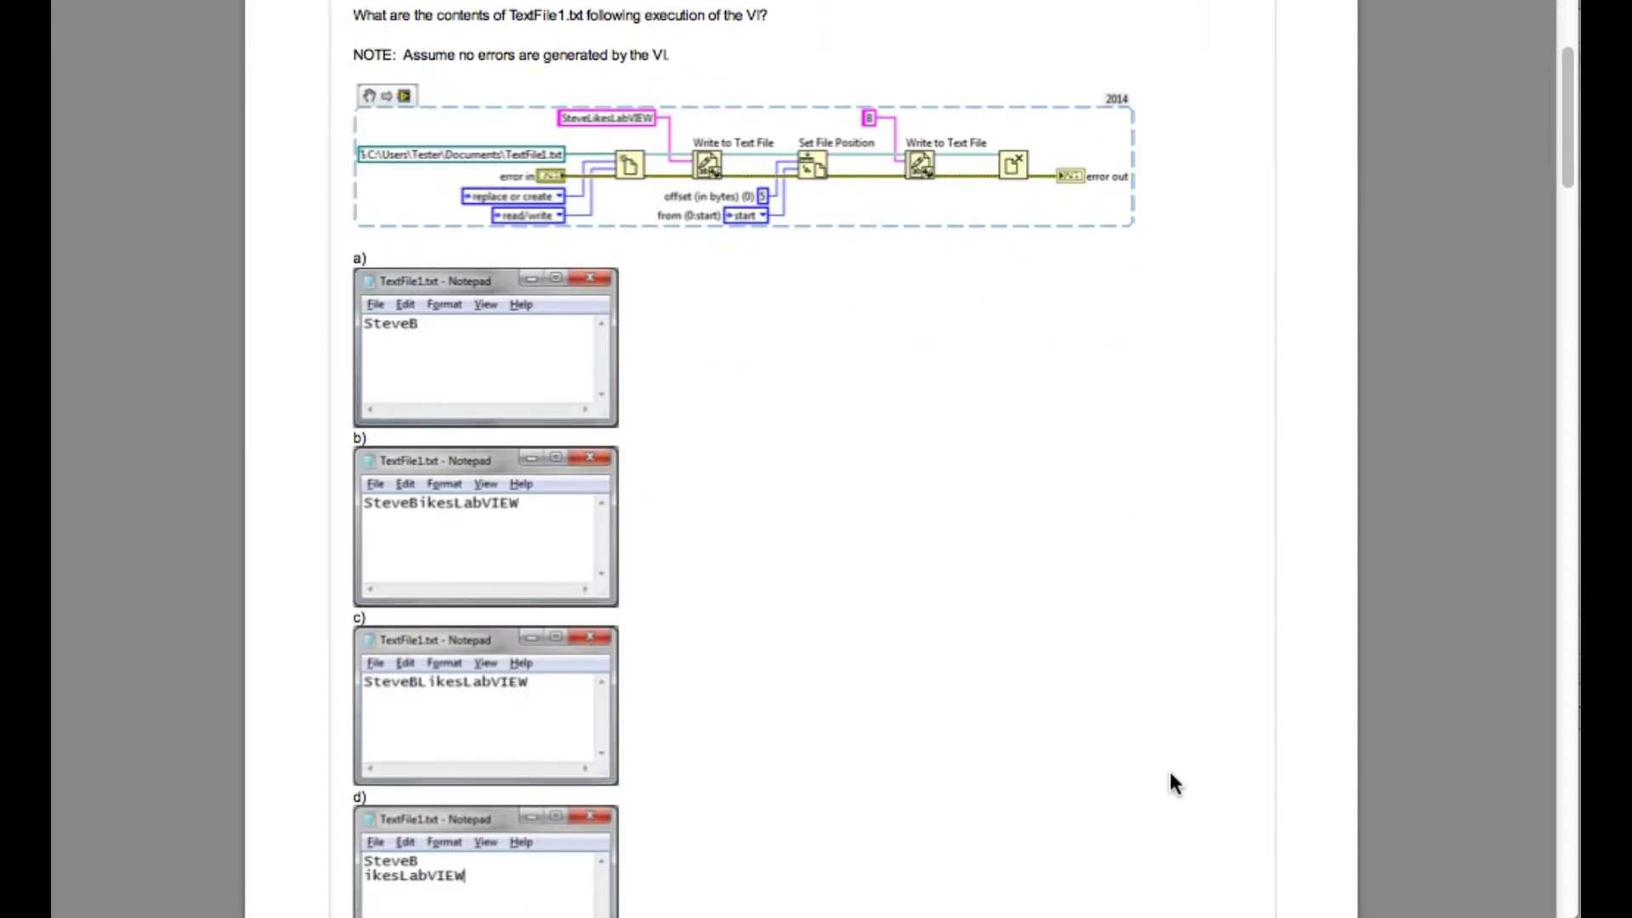
scroll(1171, 782, "down", 1)
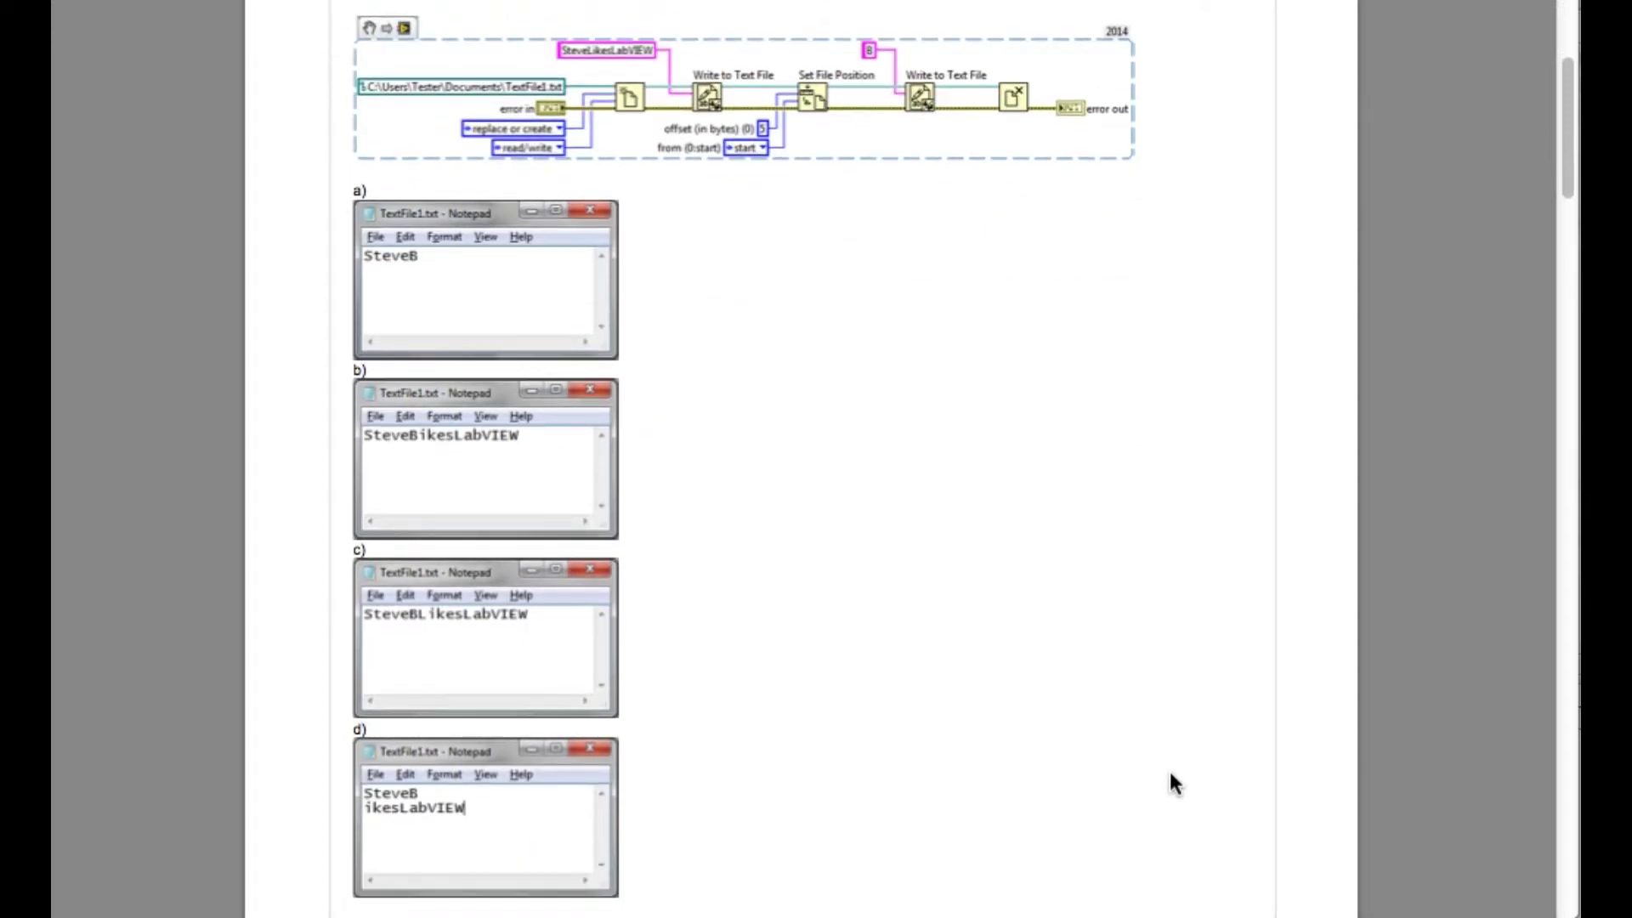